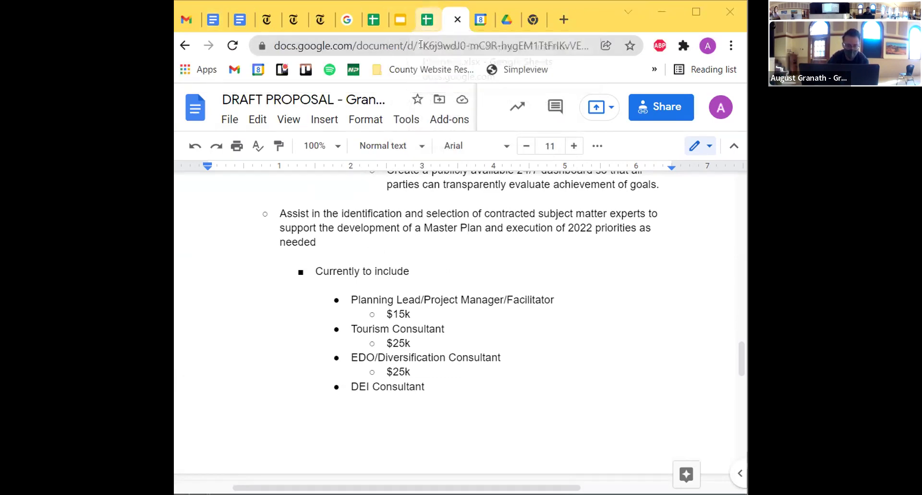
- Switch between the draft proposal, the project prioritization document and the Economic Development Funding Priorities spreadsheet, ending at the spreadsheet's beginning
click(448, 24)
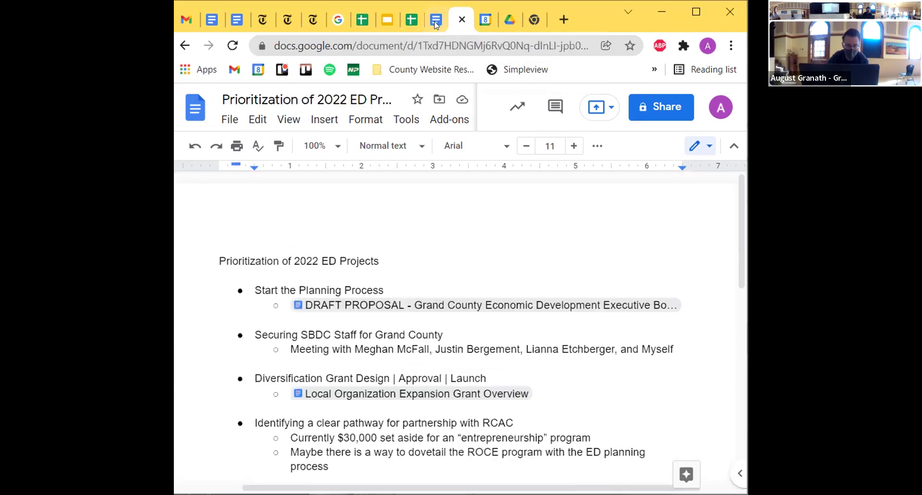
click(438, 21)
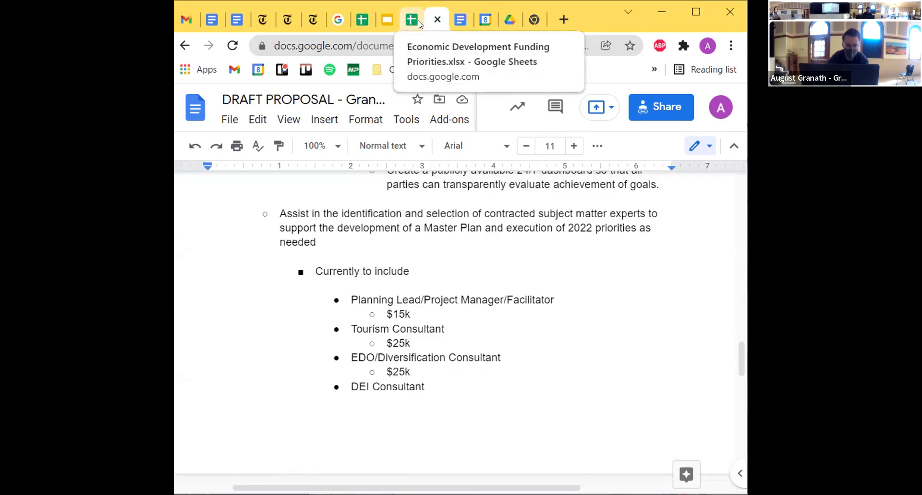
click(440, 21)
scroll(529, 221, up, 20)
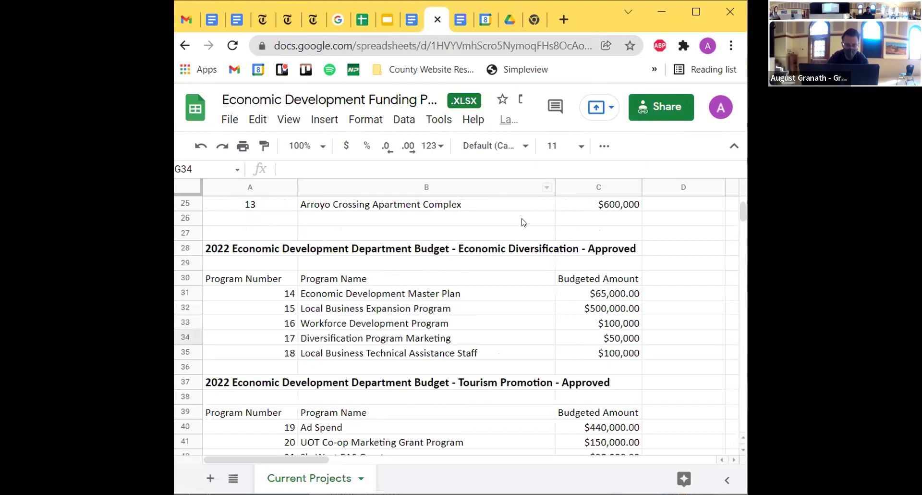
click(461, 20)
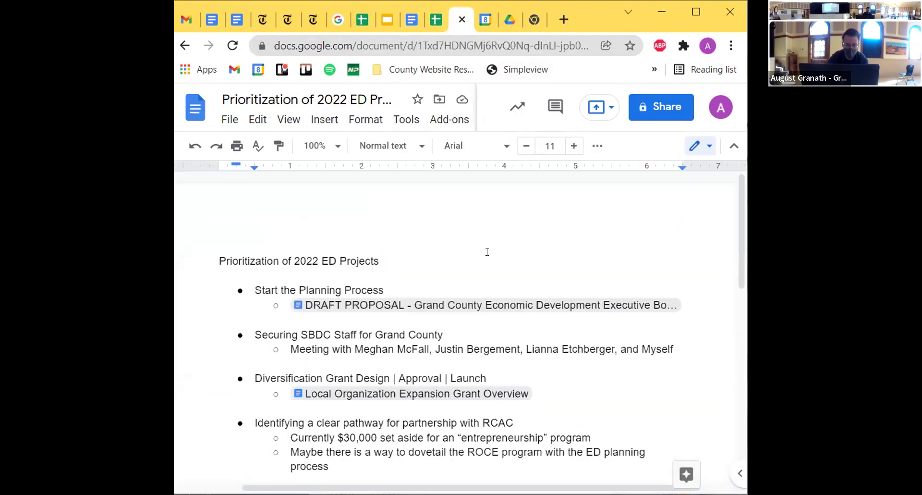
click(435, 21)
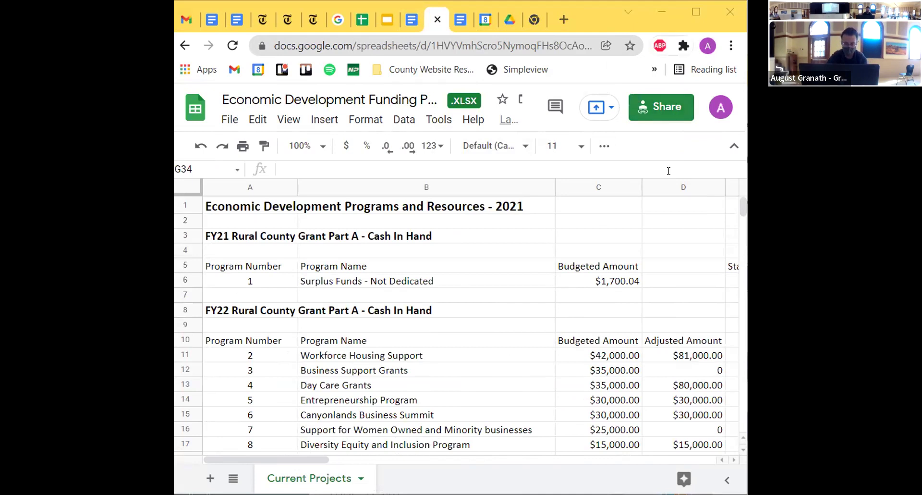
- Enlarge the browser window so the funding spreadsheet shows its columns from Program Number through Notes
click(698, 13)
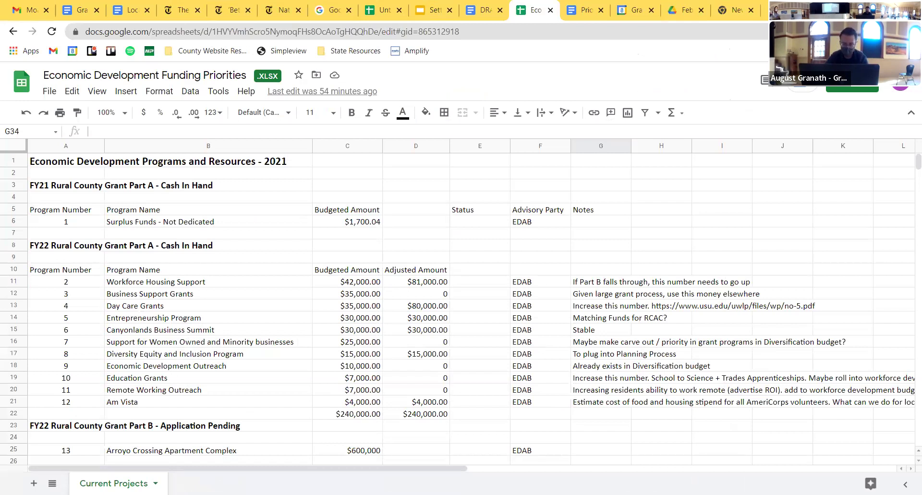
click(888, 8)
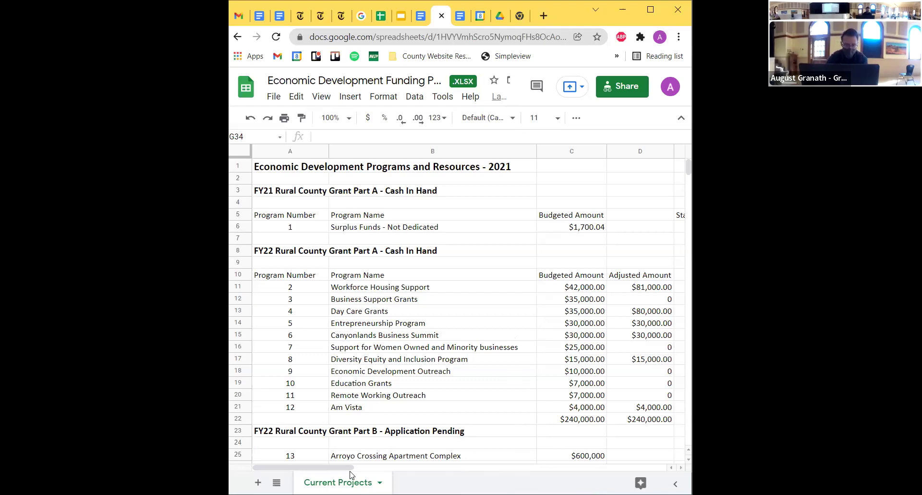
mouse_move(350, 466)
mouse_down()
mouse_move(375, 470)
mouse_move(347, 469)
mouse_up()
key(super+Up)
- Review the adjusted amounts of the FY22 Rural County Grant Part A programs, from Workforce Housing Support to Education Grants
scroll(396, 255, down, 1)
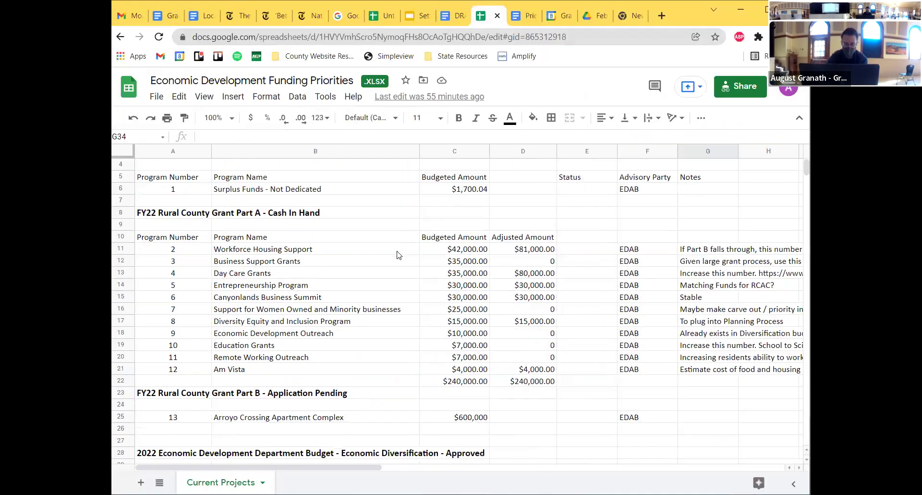
drag(368, 465, 407, 464)
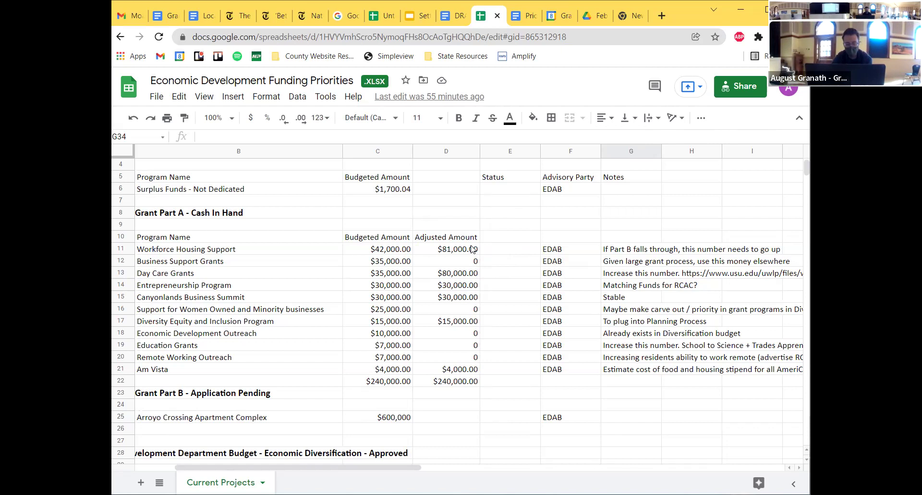
click(473, 249)
click(473, 274)
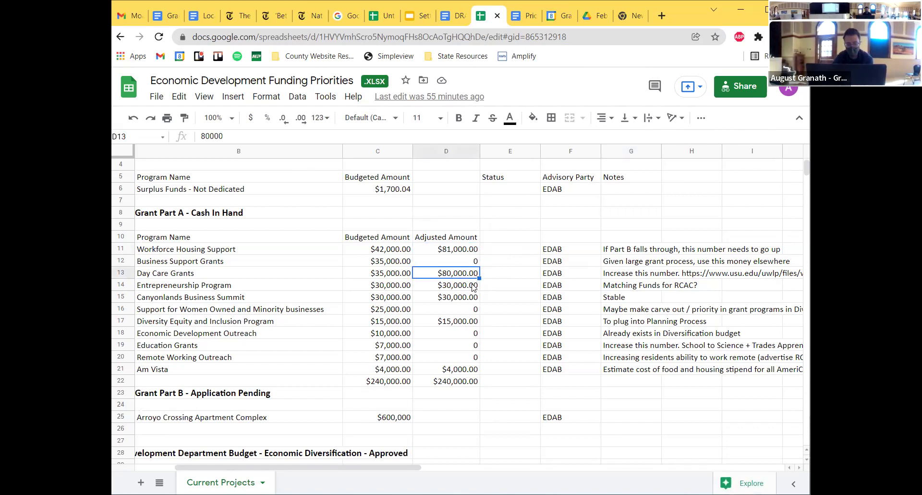
click(474, 260)
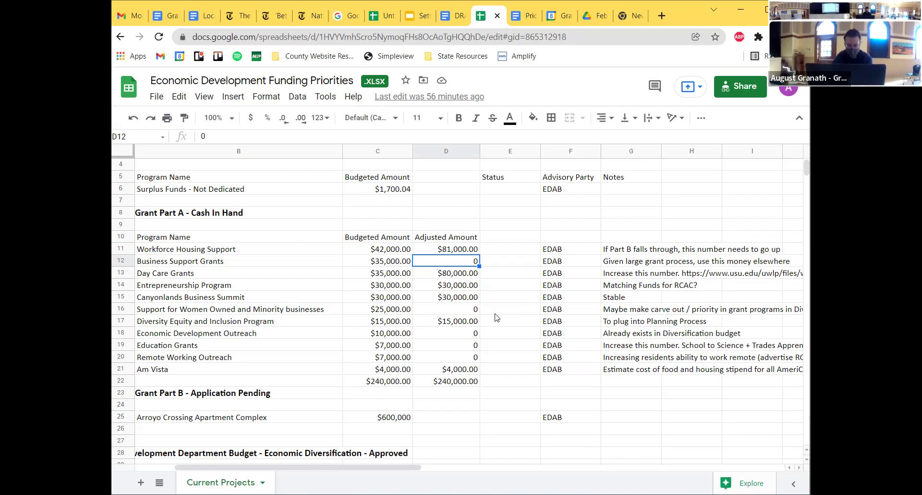
click(470, 312)
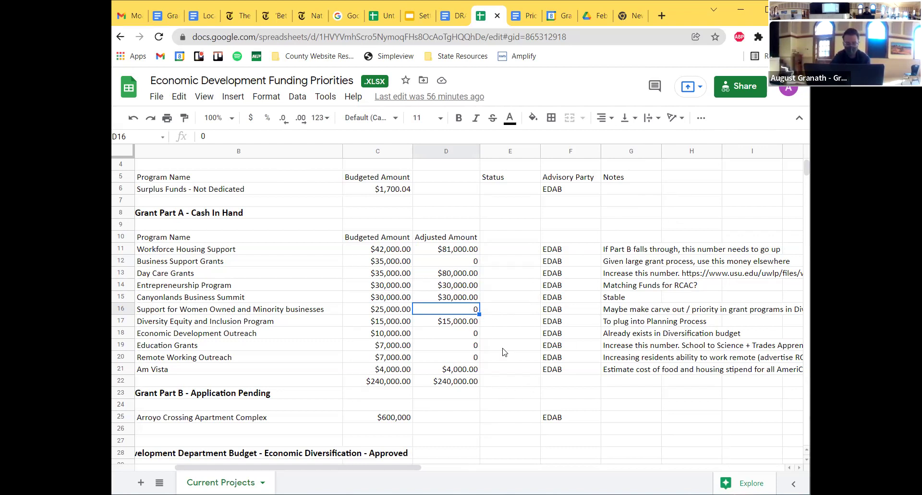
click(477, 336)
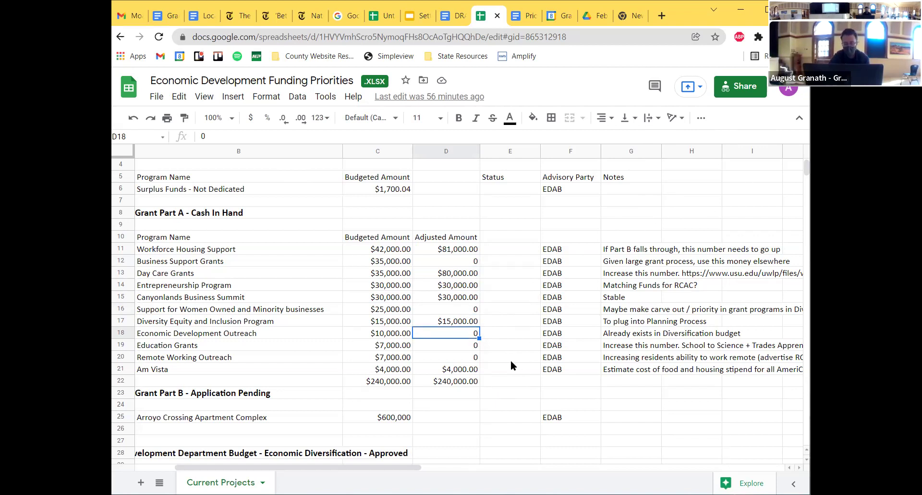
click(476, 348)
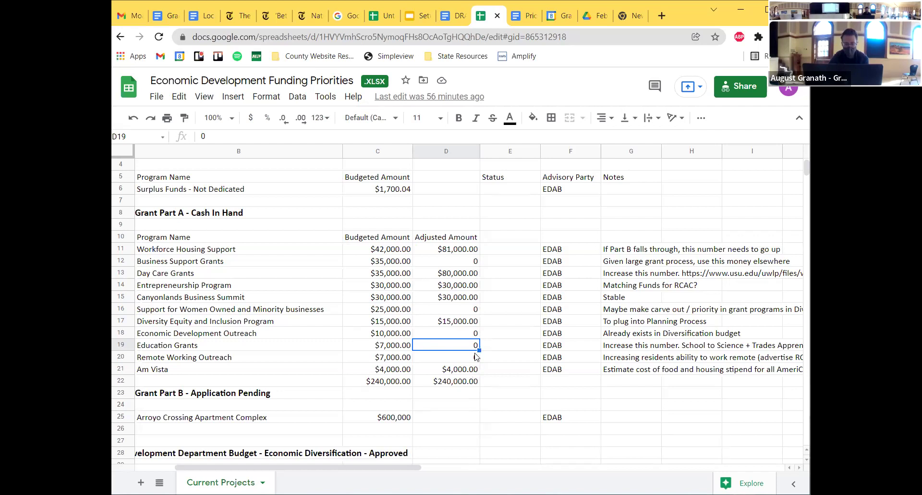
click(464, 321)
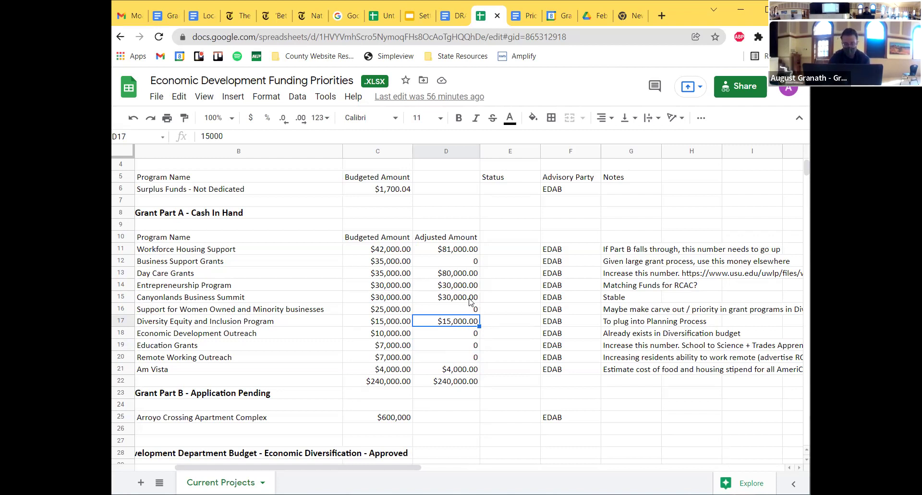
click(472, 298)
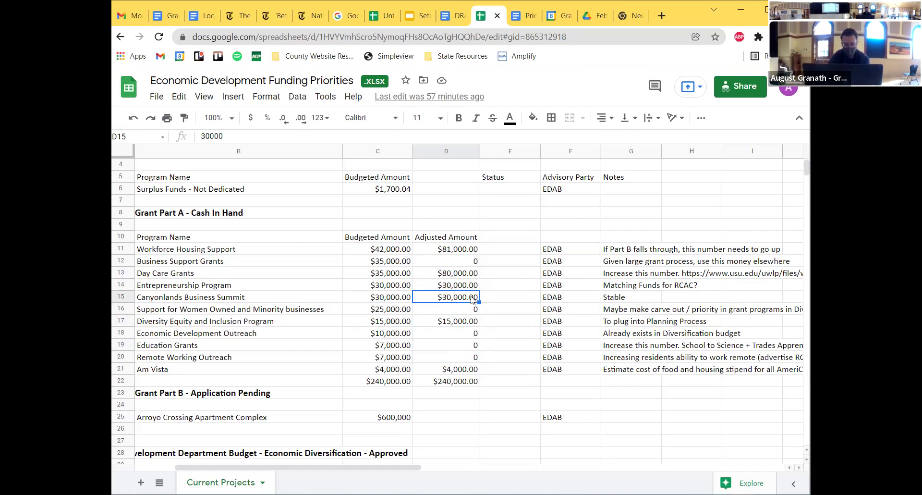
click(470, 289)
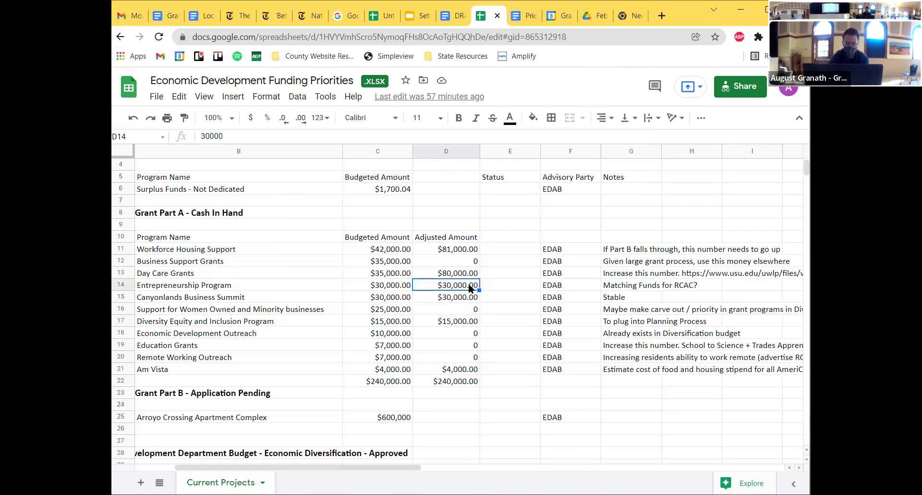
click(473, 272)
click(478, 253)
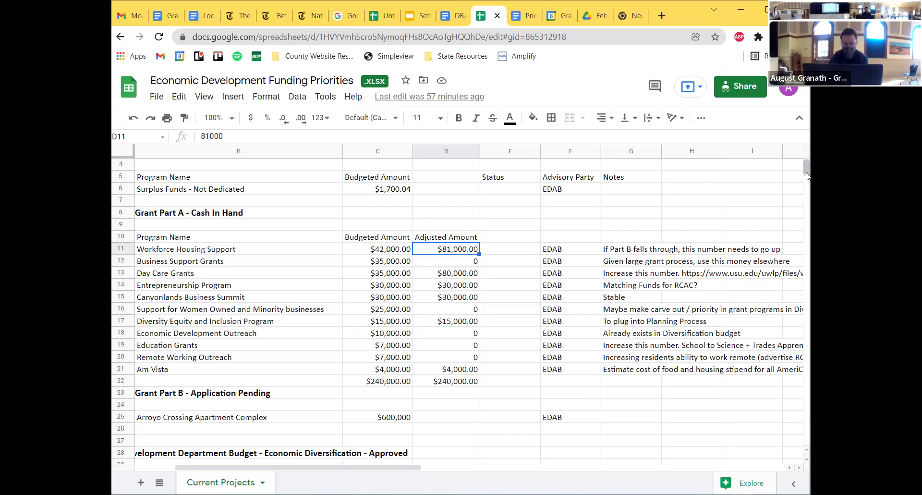
- Go through the budgeted amounts of the approved 2022 Economic Diversification programs, from Economic Development Master Plan to Local Business Technical Assistance Staff
mouse_move(807, 175)
mouse_down()
mouse_move(806, 187)
mouse_move(806, 178)
mouse_up()
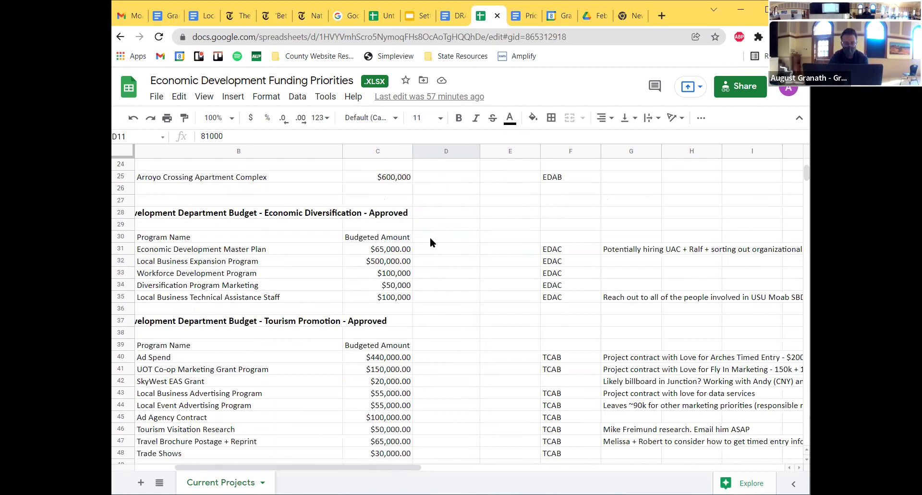
click(410, 252)
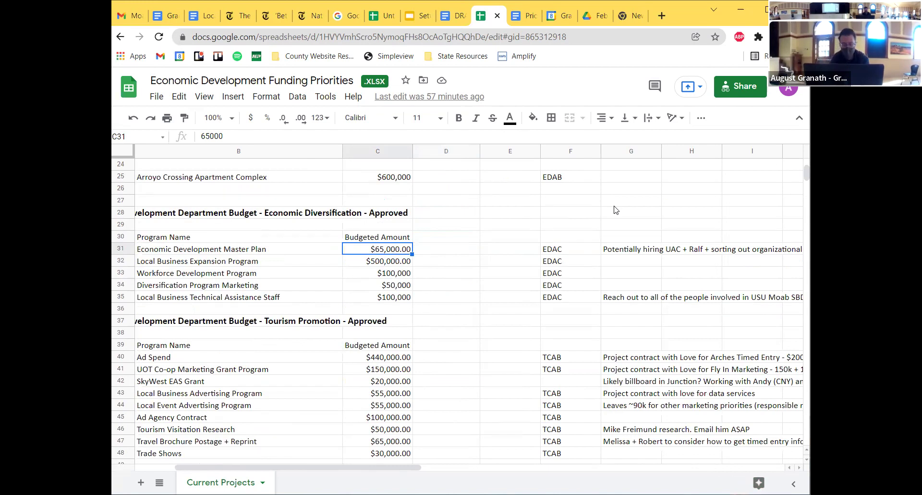
key(Down)
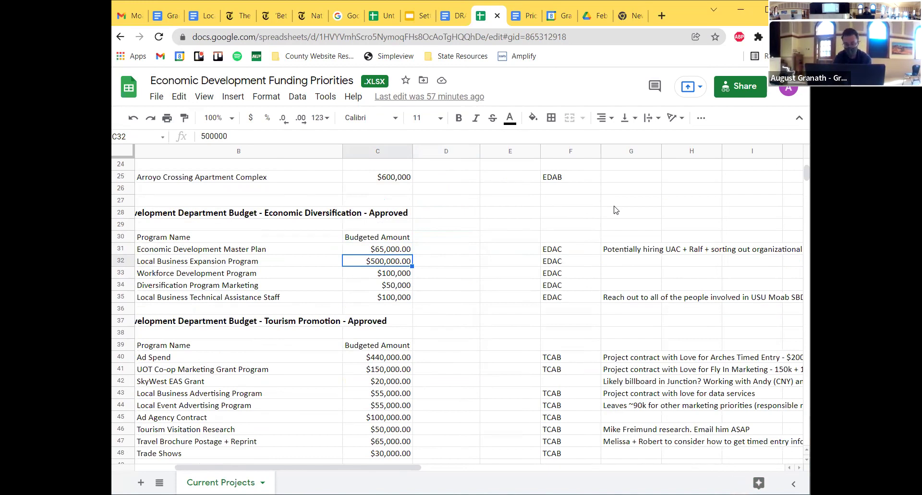
key(Down)
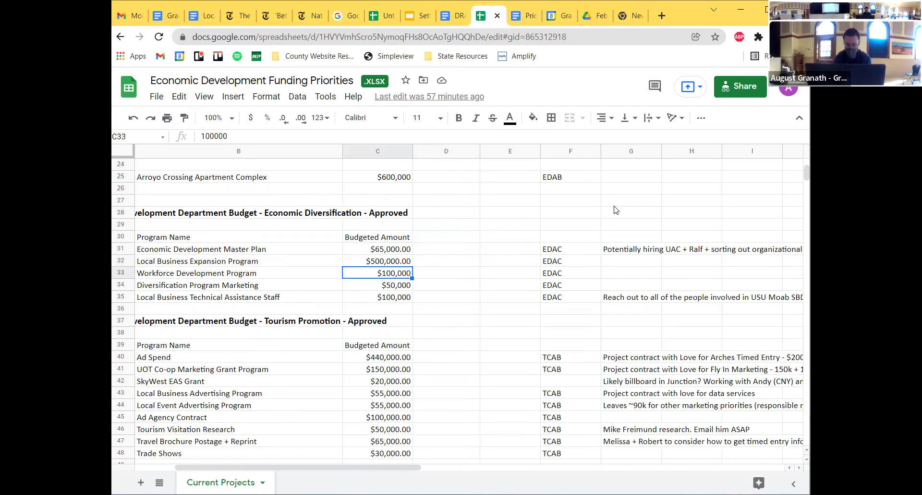
key(Down)
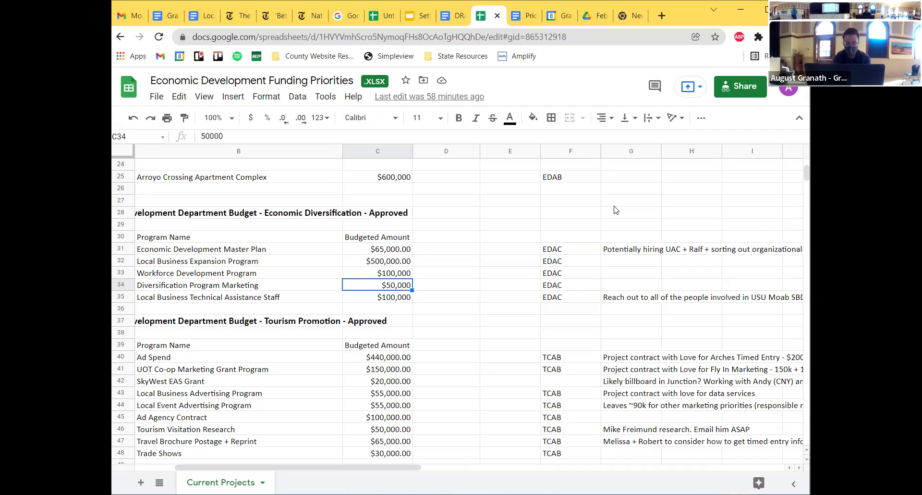
key(Down)
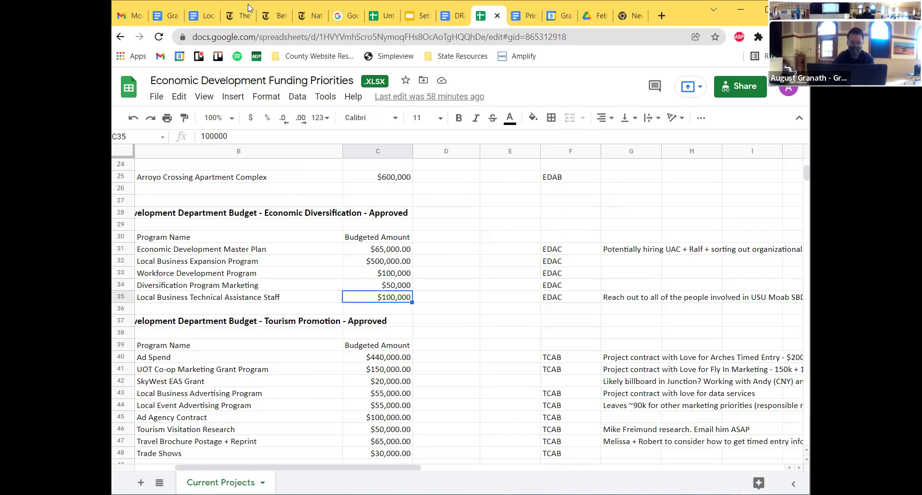
- Read through the Prioritization of 2022 ED Projects document, highlighting the line about funds set aside for an entrepreneurship program
click(525, 15)
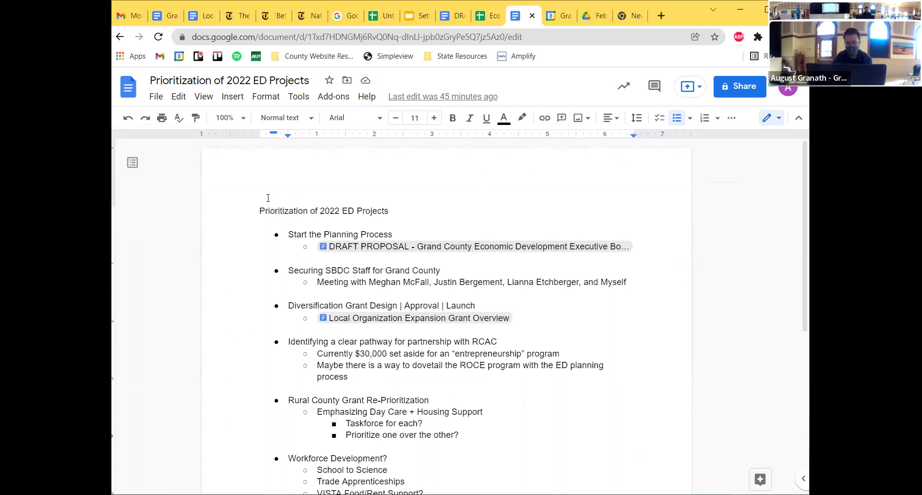
scroll(268, 197, down, 1)
scroll(268, 197, down, 1)
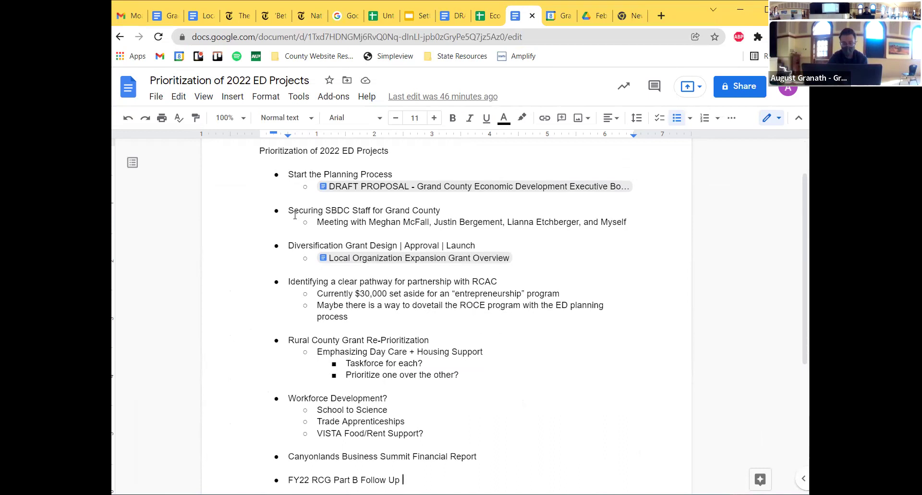
scroll(243, 213, down, 1)
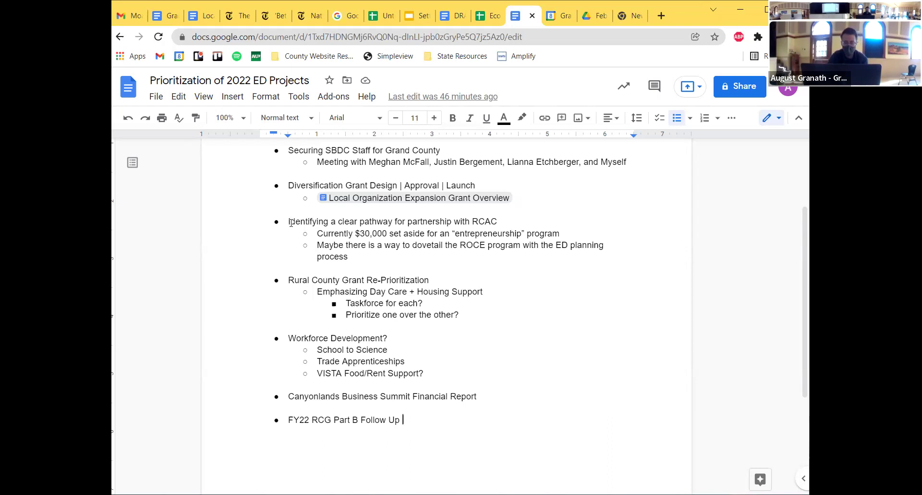
drag(568, 233, 326, 234)
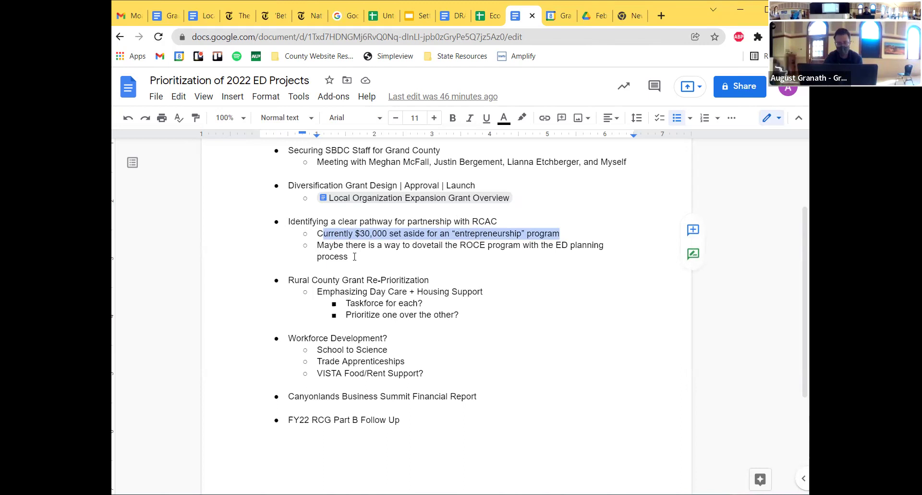
scroll(437, 235, down, 1)
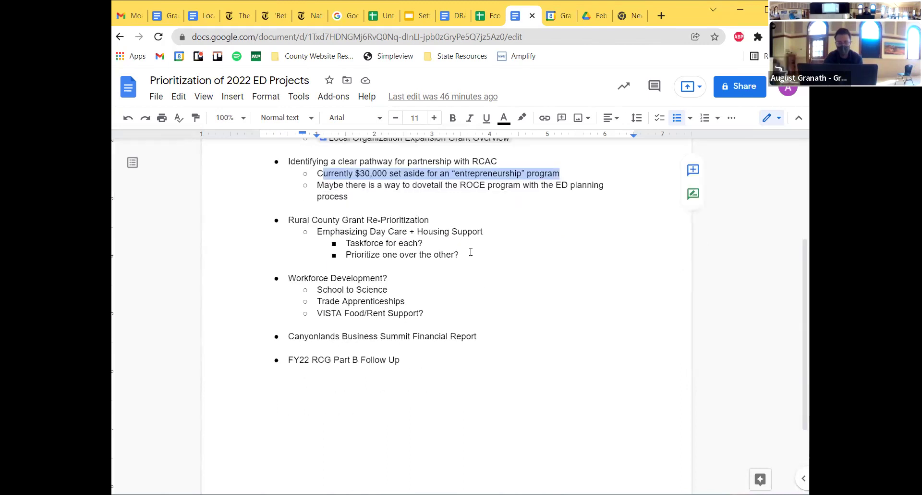